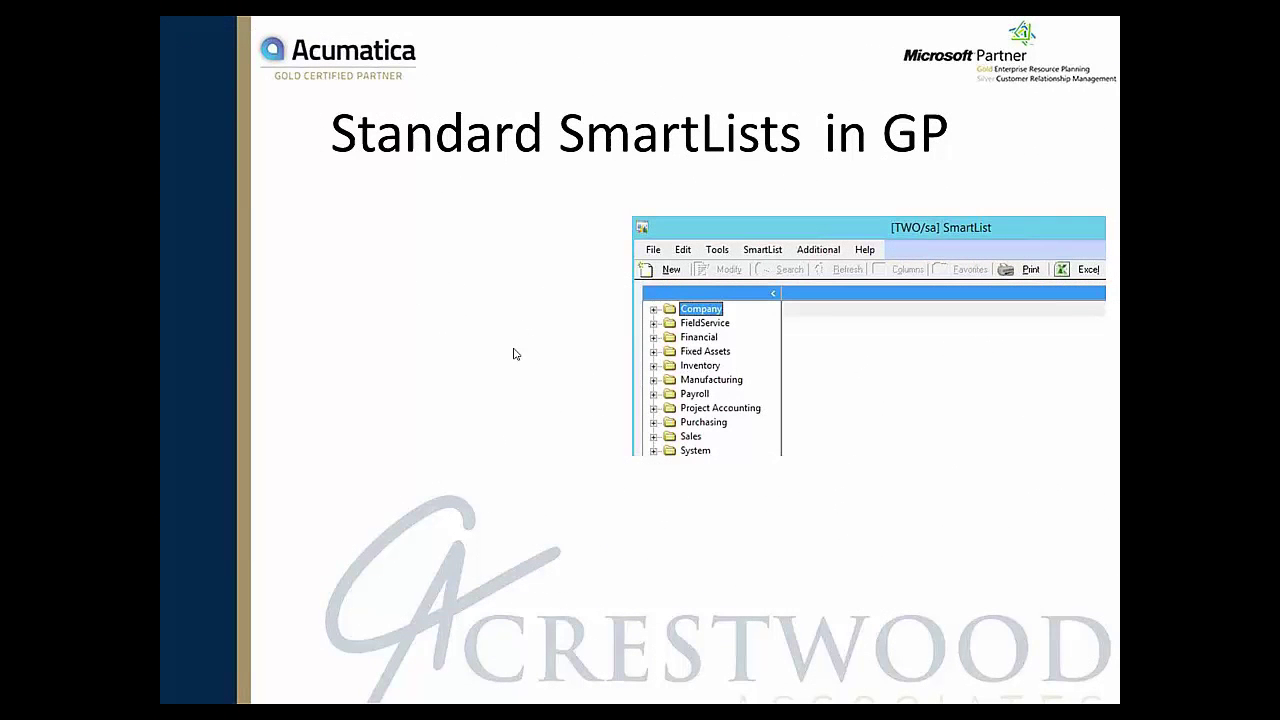
{"action": "left_click", "coordinate": [514, 355]}
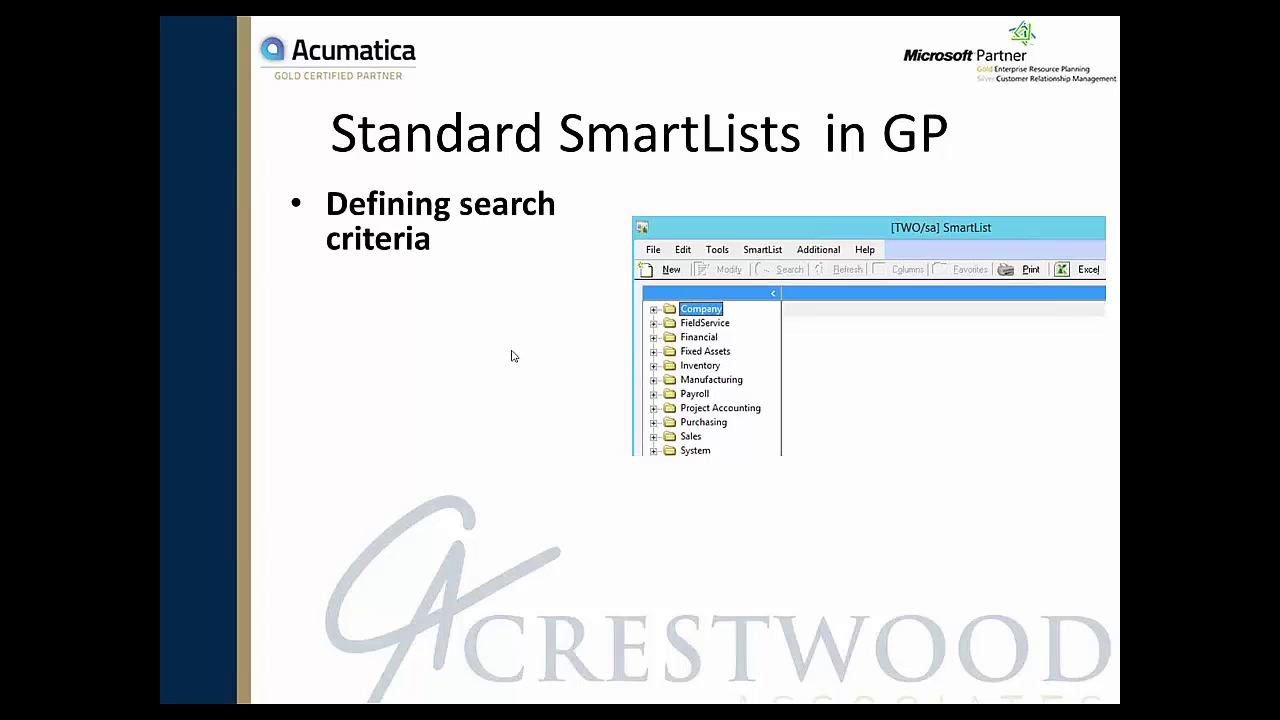
{"action": "left_click", "coordinate": [512, 355]}
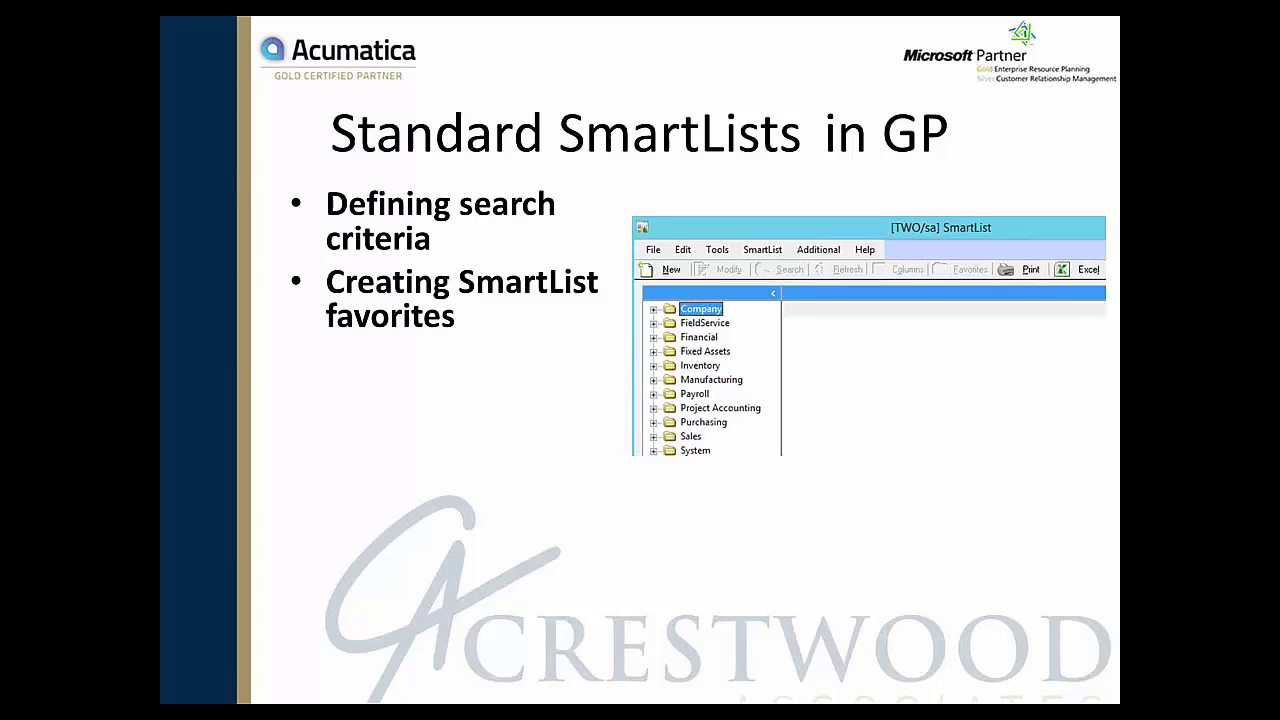
{"action": "left_click", "coordinate": [552, 409]}
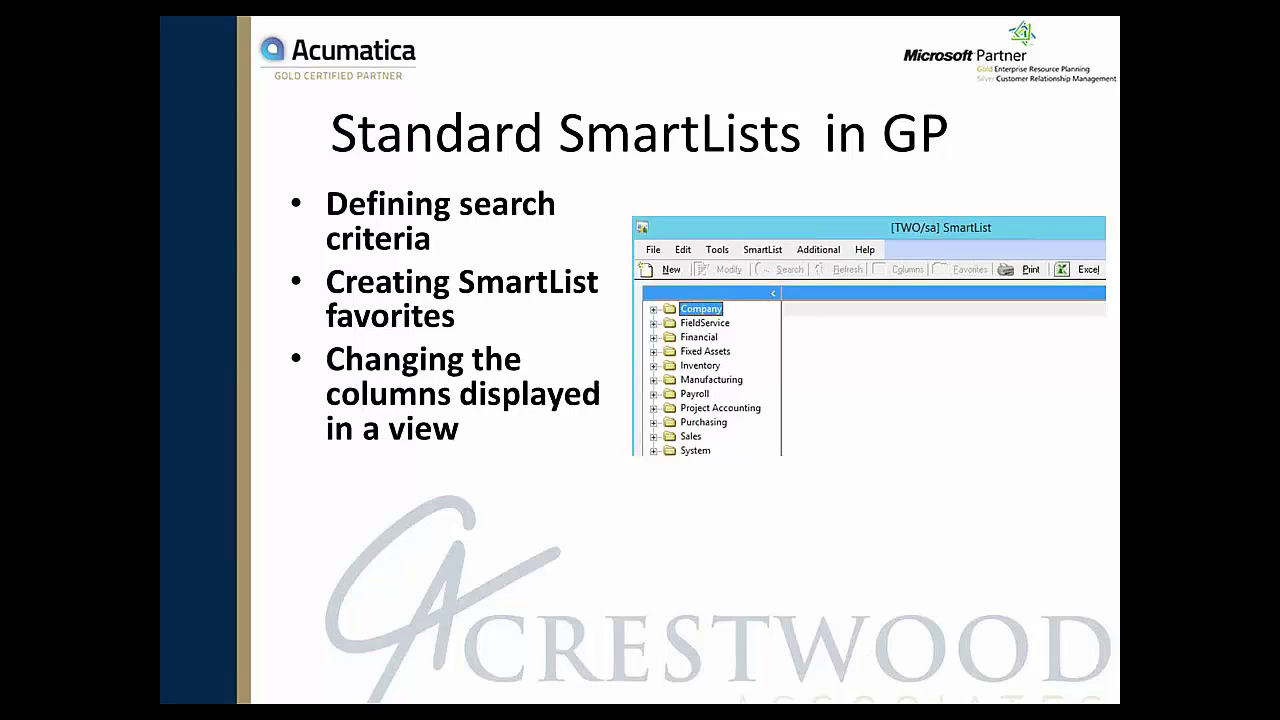
{"action": "key", "text": "Right"}
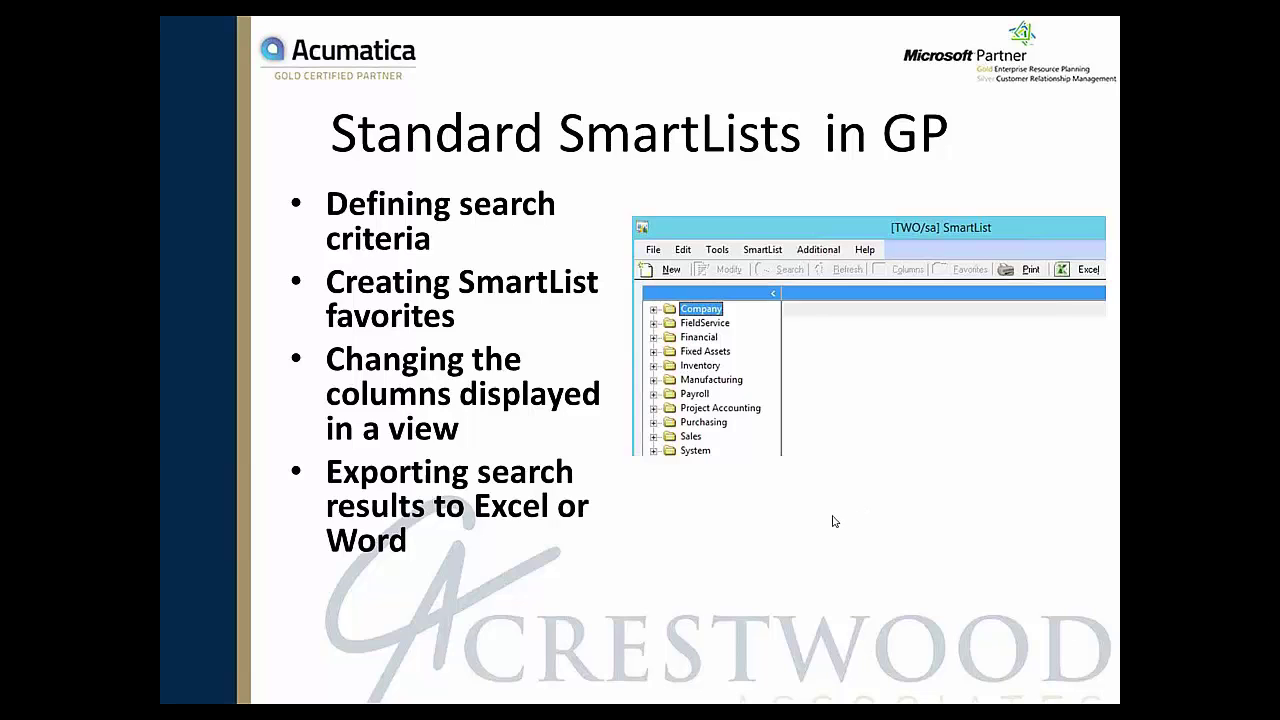
Step: Switch to Microsoft Dynamics GP and open SmartList
{"action": "key", "text": "alt+Tab"}
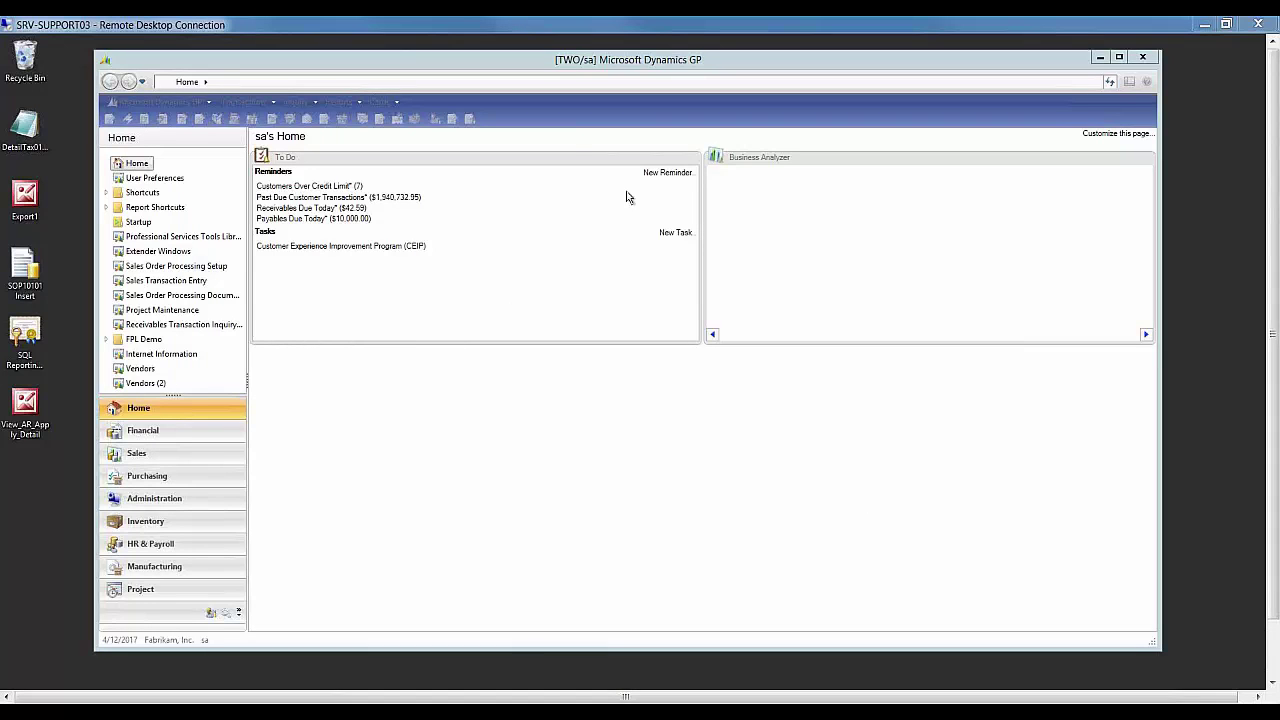
{"action": "left_click", "coordinate": [555, 121]}
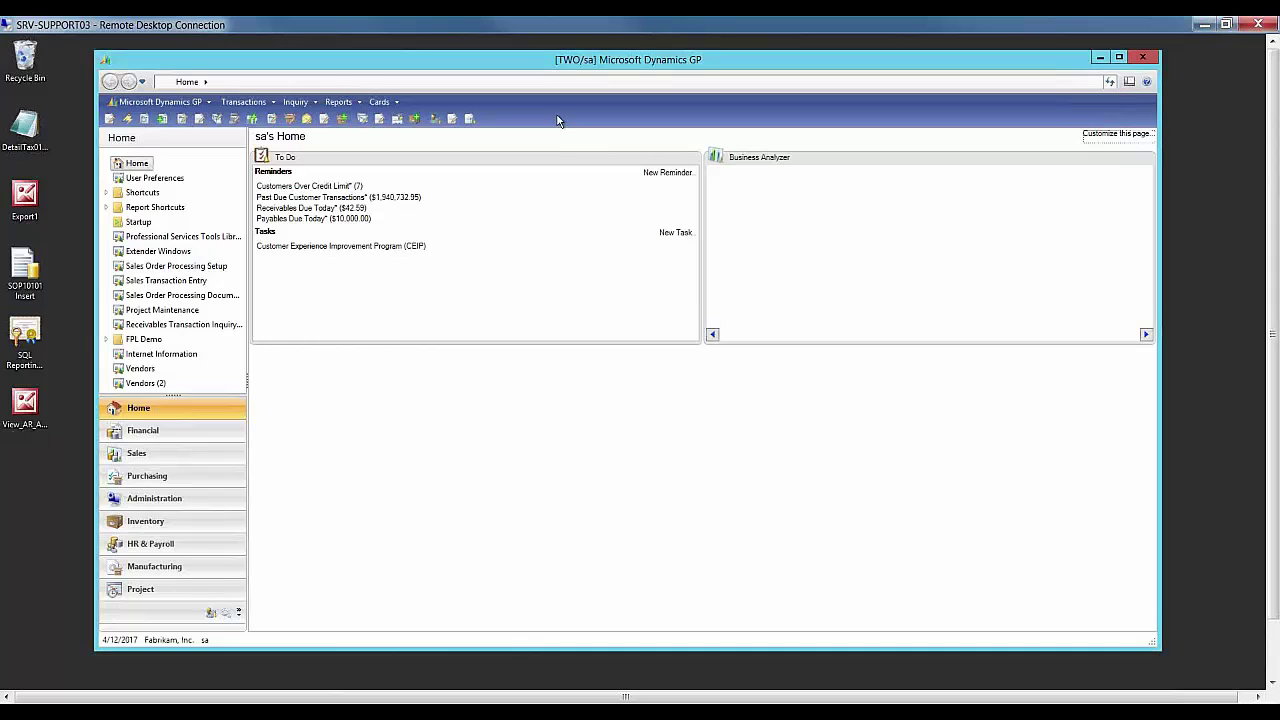
{"action": "left_click", "coordinate": [166, 102]}
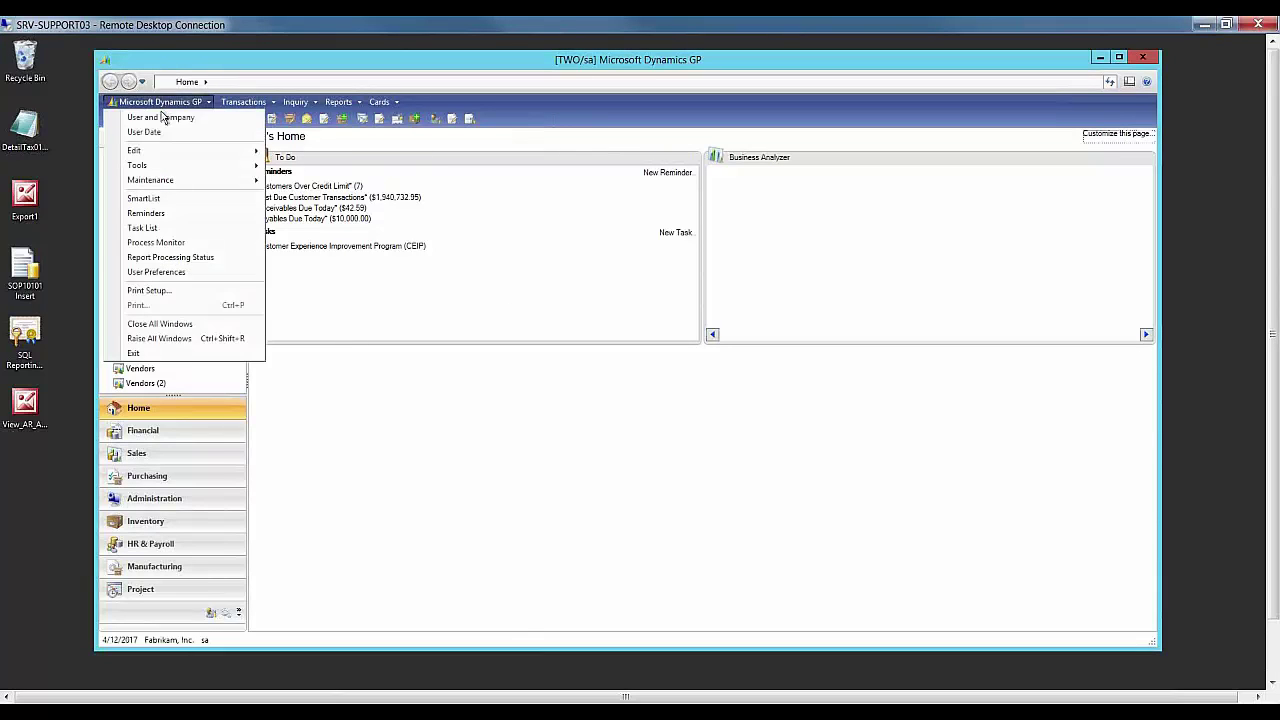
{"action": "left_click", "coordinate": [150, 200]}
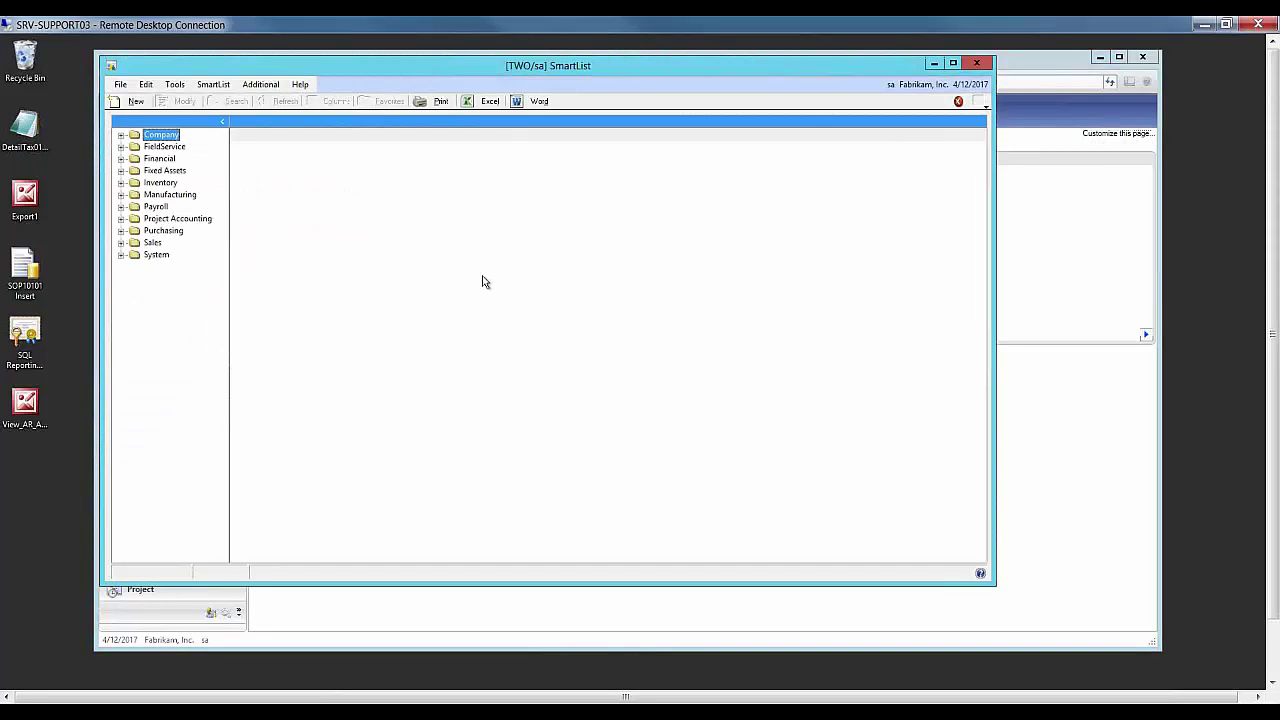
Step: Show the default (*) Payables Transactions list from the Purchasing category
{"action": "left_click", "coordinate": [121, 231]}
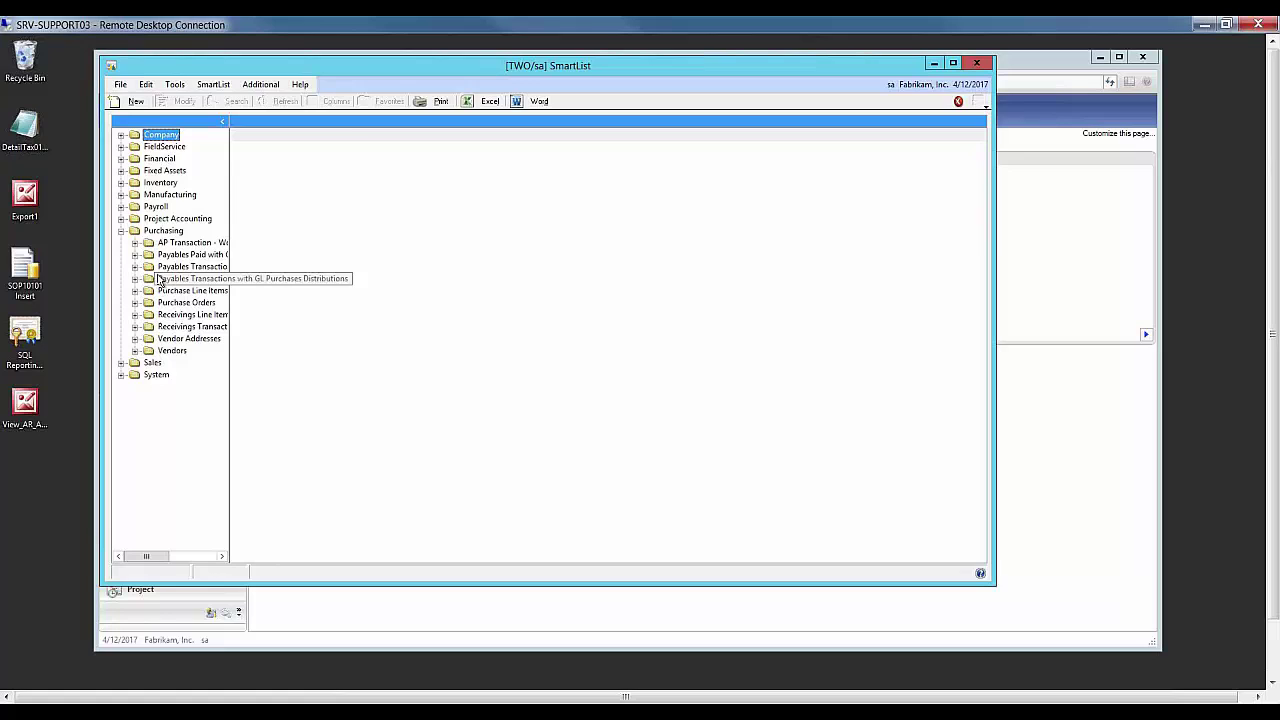
{"action": "left_click", "coordinate": [135, 267]}
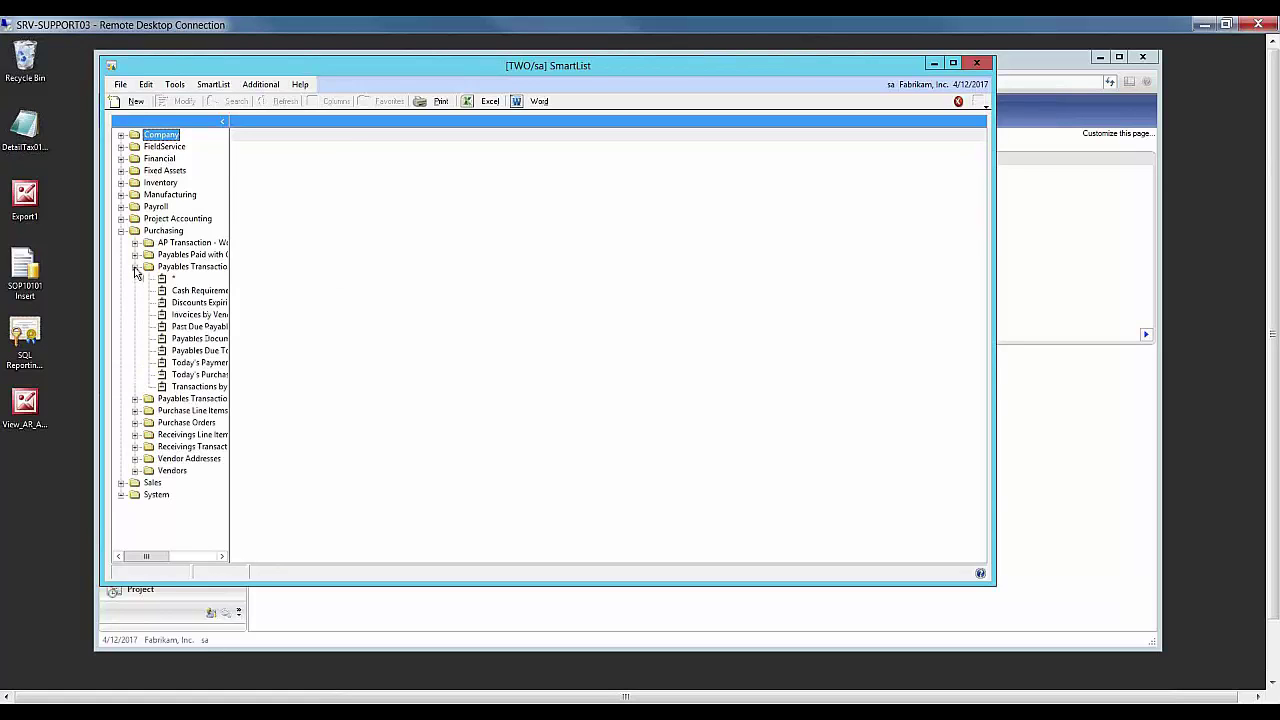
{"action": "left_click", "coordinate": [176, 279]}
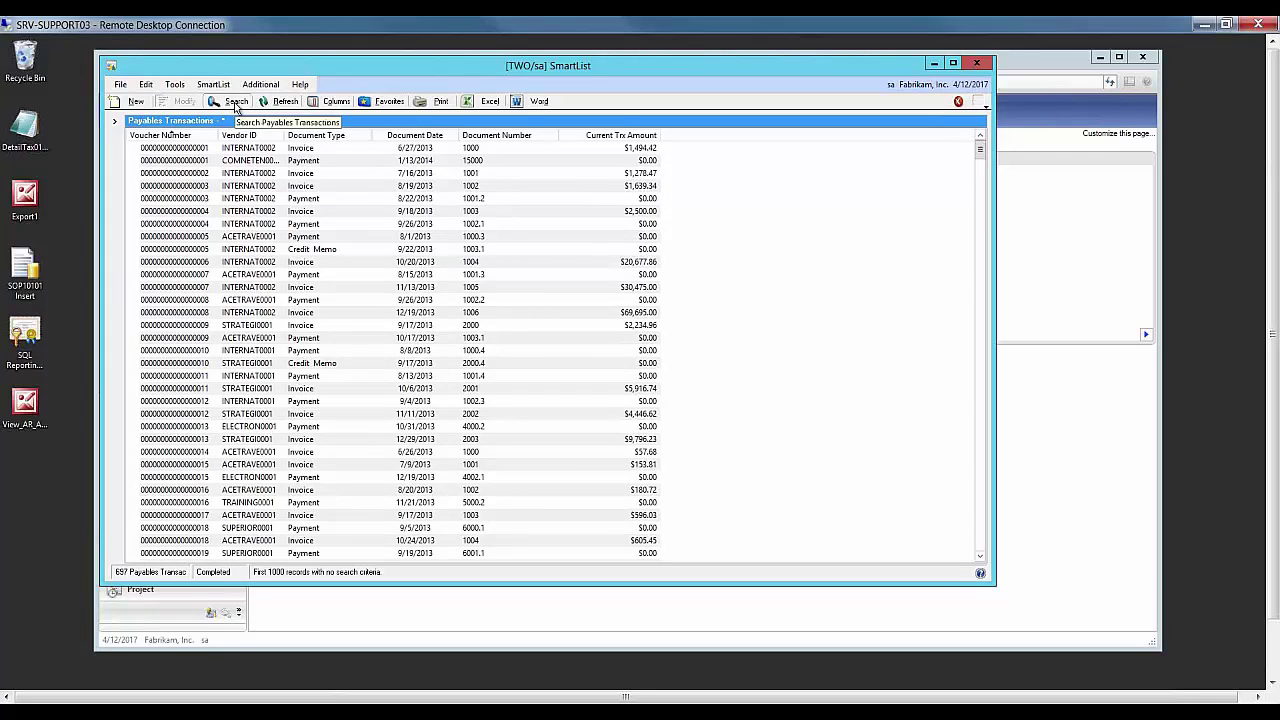
Step: Search the payables transactions for records whose Document Type is equal to Invoice
{"action": "left_click", "coordinate": [236, 103]}
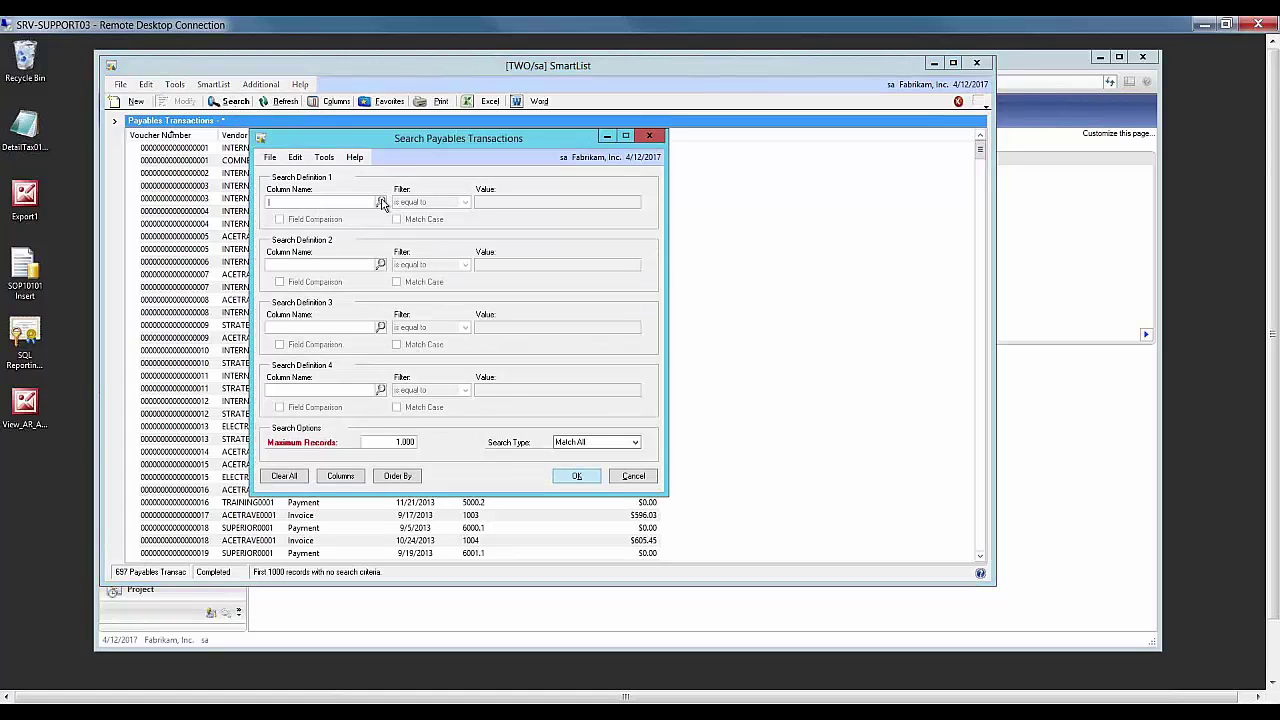
{"action": "left_click_drag", "start_coordinate": [397, 147], "coordinate": [524, 180]}
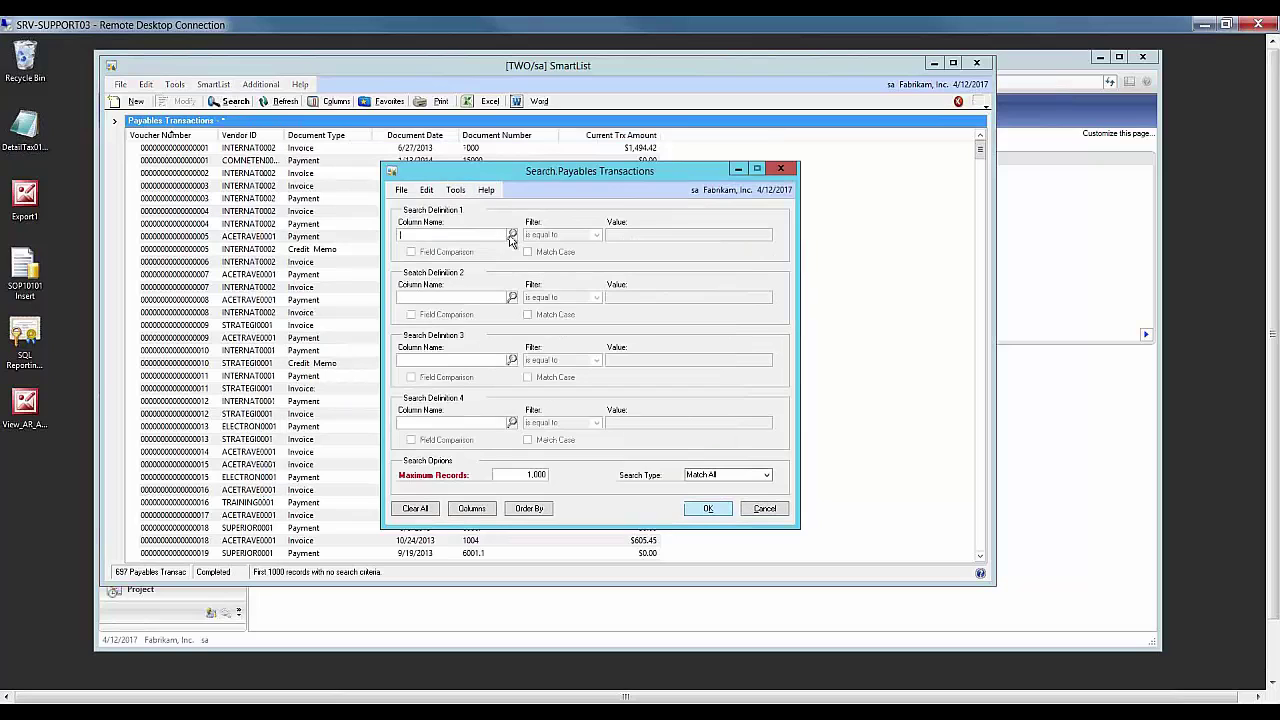
{"action": "left_click", "coordinate": [512, 234]}
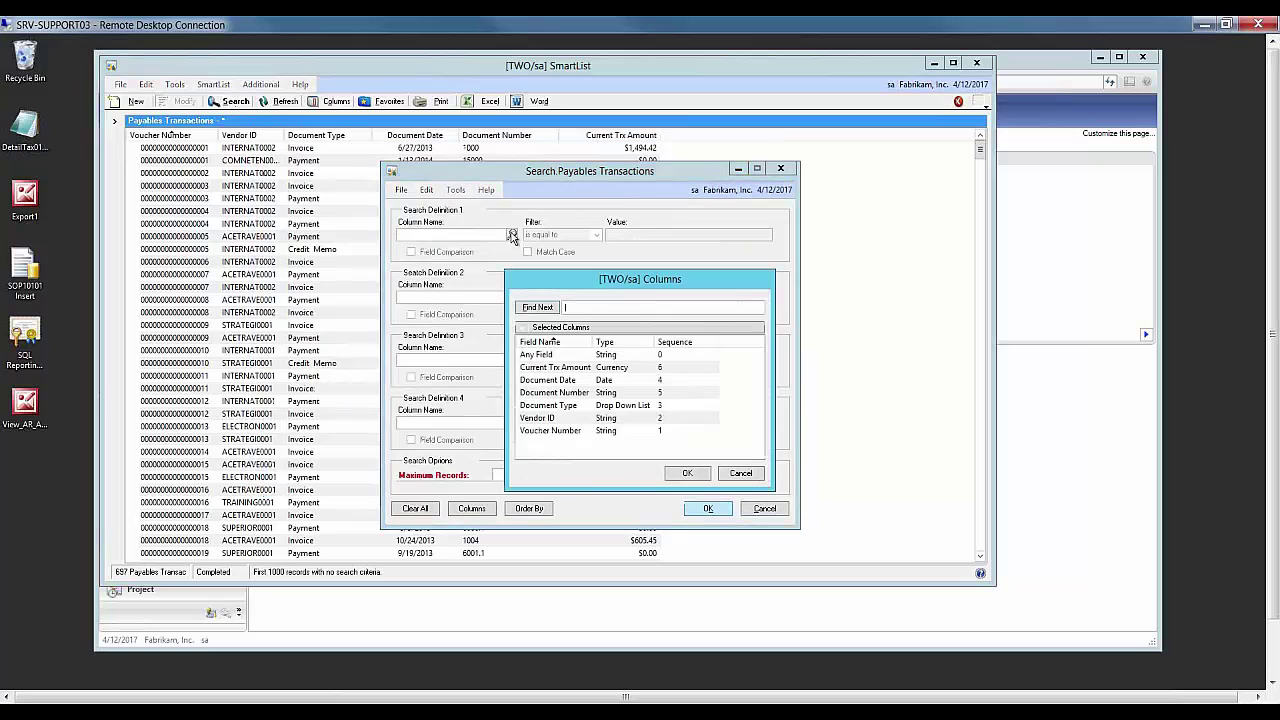
{"action": "left_click", "coordinate": [570, 410]}
{"action": "left_click", "coordinate": [687, 473]}
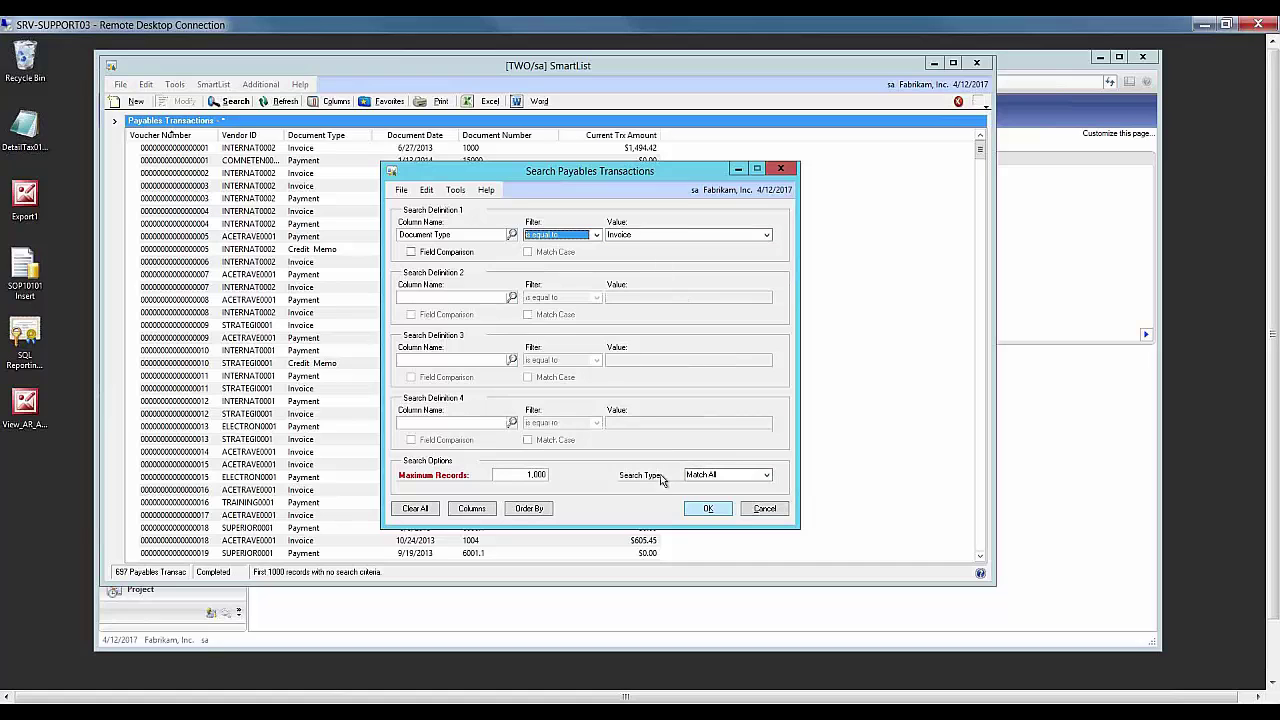
{"action": "left_click", "coordinate": [705, 510]}
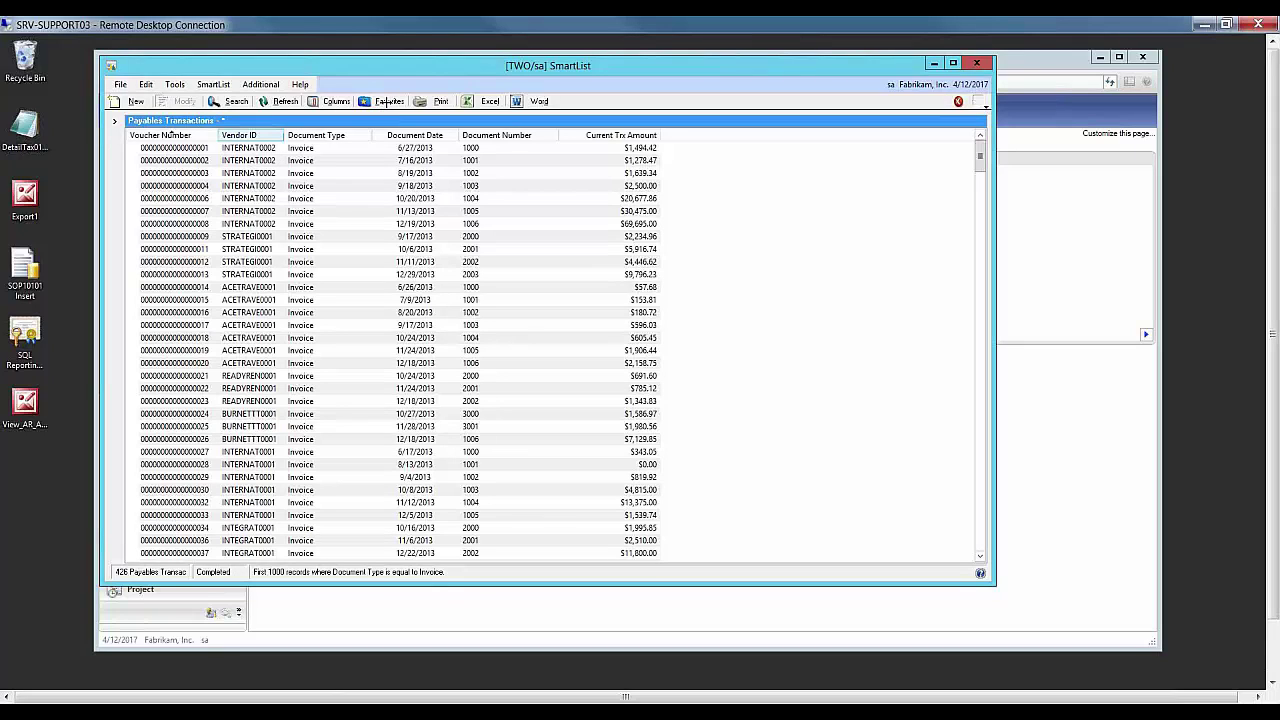
Step: Save the filtered list as a favorite named *MyPayablesTransactions, visible to System, without a reminder
{"action": "left_click", "coordinate": [381, 104]}
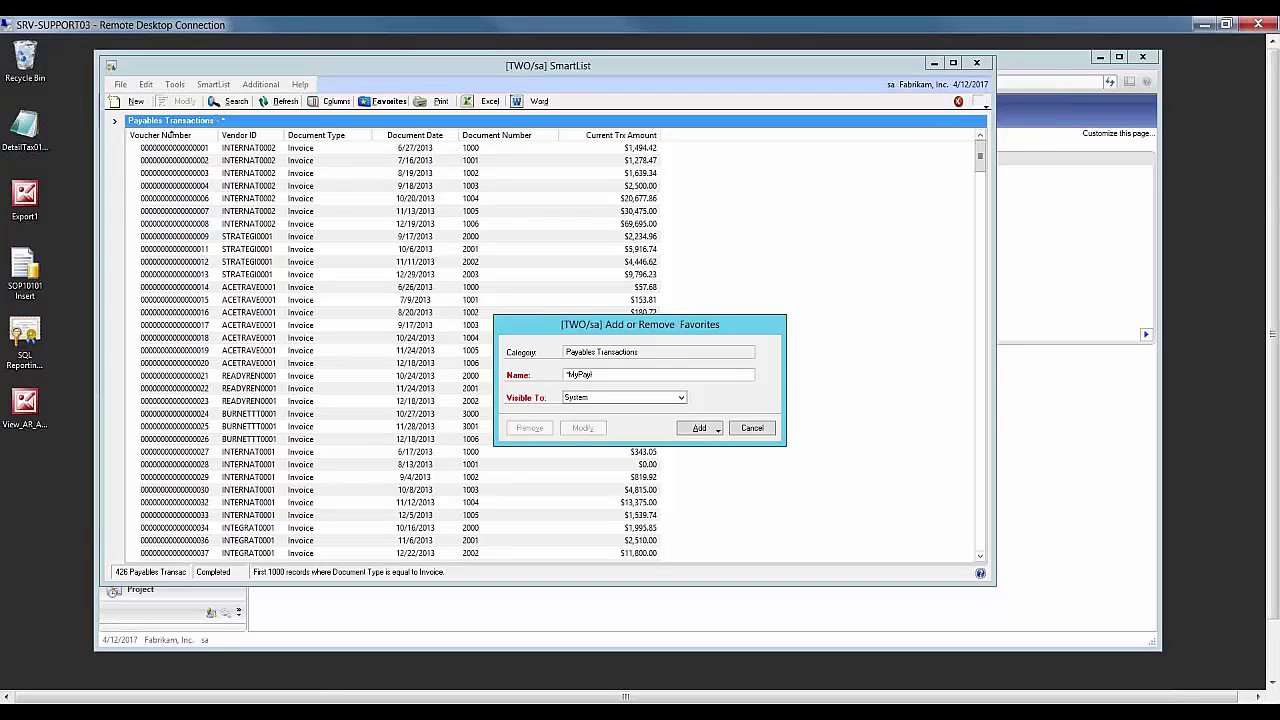
{"action": "type", "text": "esTransactions"}
{"action": "left_click", "coordinate": [703, 430]}
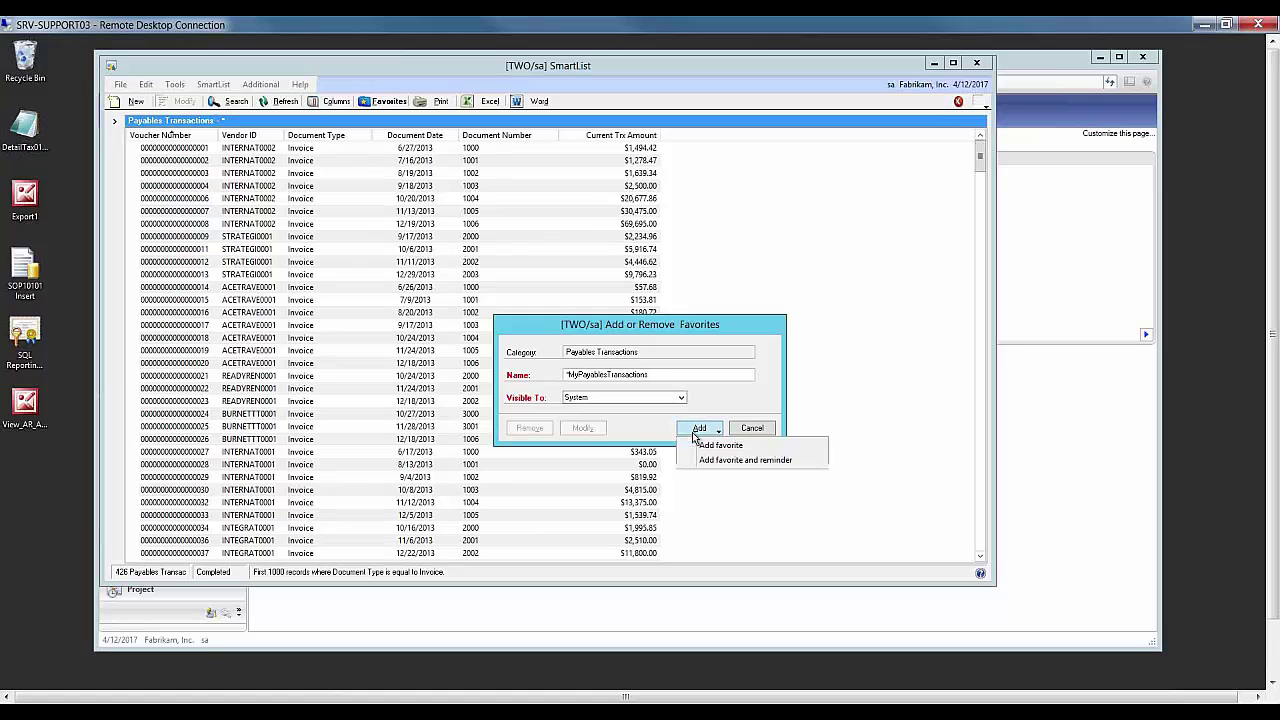
{"action": "left_click", "coordinate": [720, 445]}
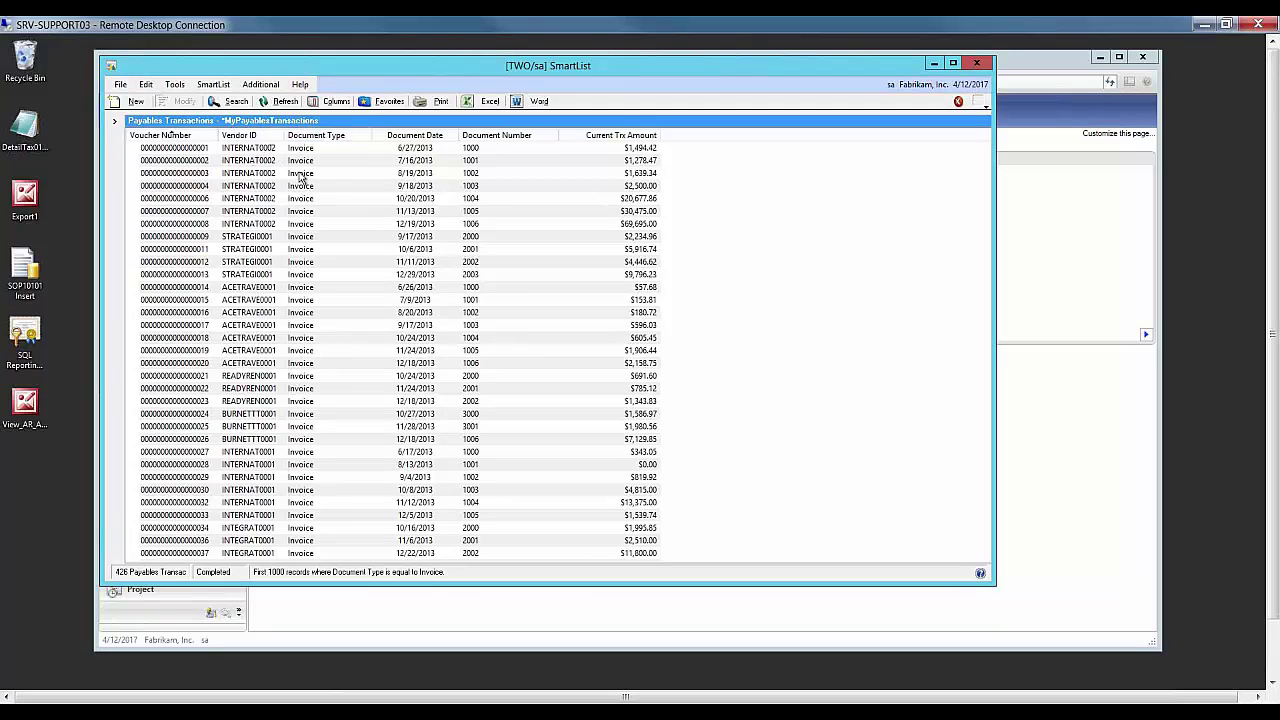
Step: Open the column picker for the favorite's column display and list only the Available Columns
{"action": "left_click", "coordinate": [331, 103]}
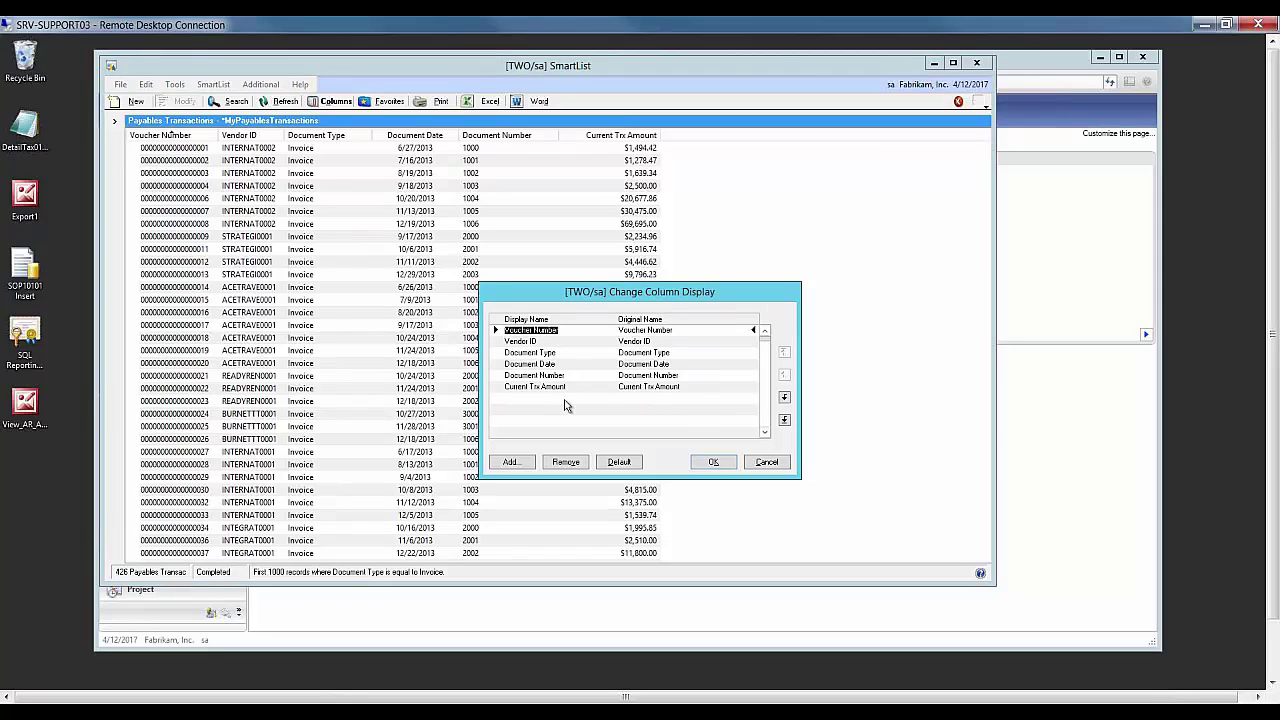
{"action": "left_click", "coordinate": [512, 463]}
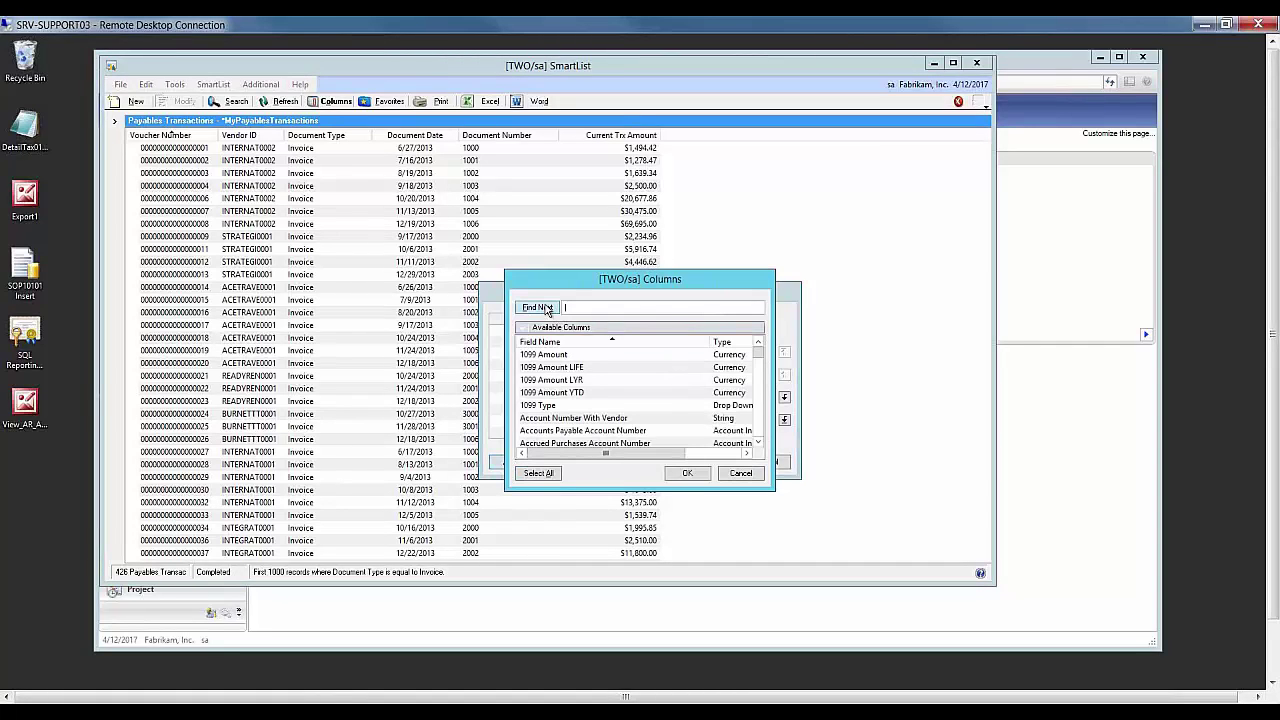
{"action": "left_click", "coordinate": [543, 329]}
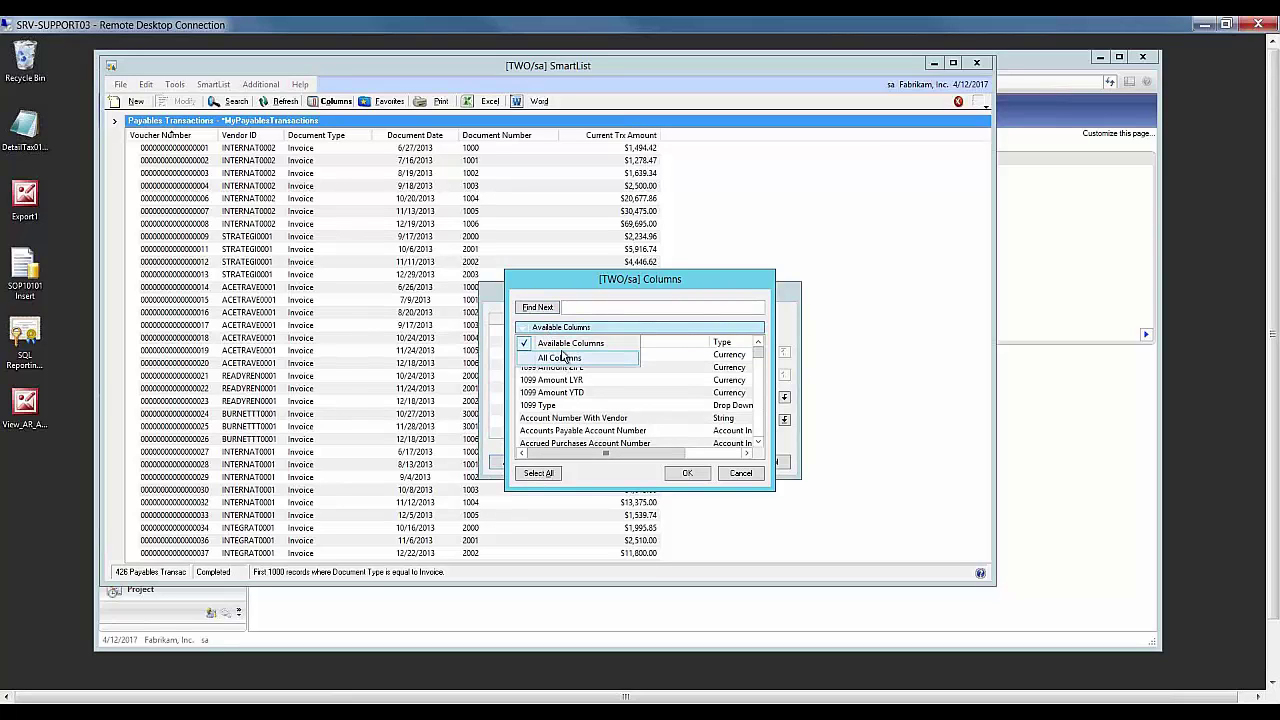
{"action": "left_click", "coordinate": [565, 344]}
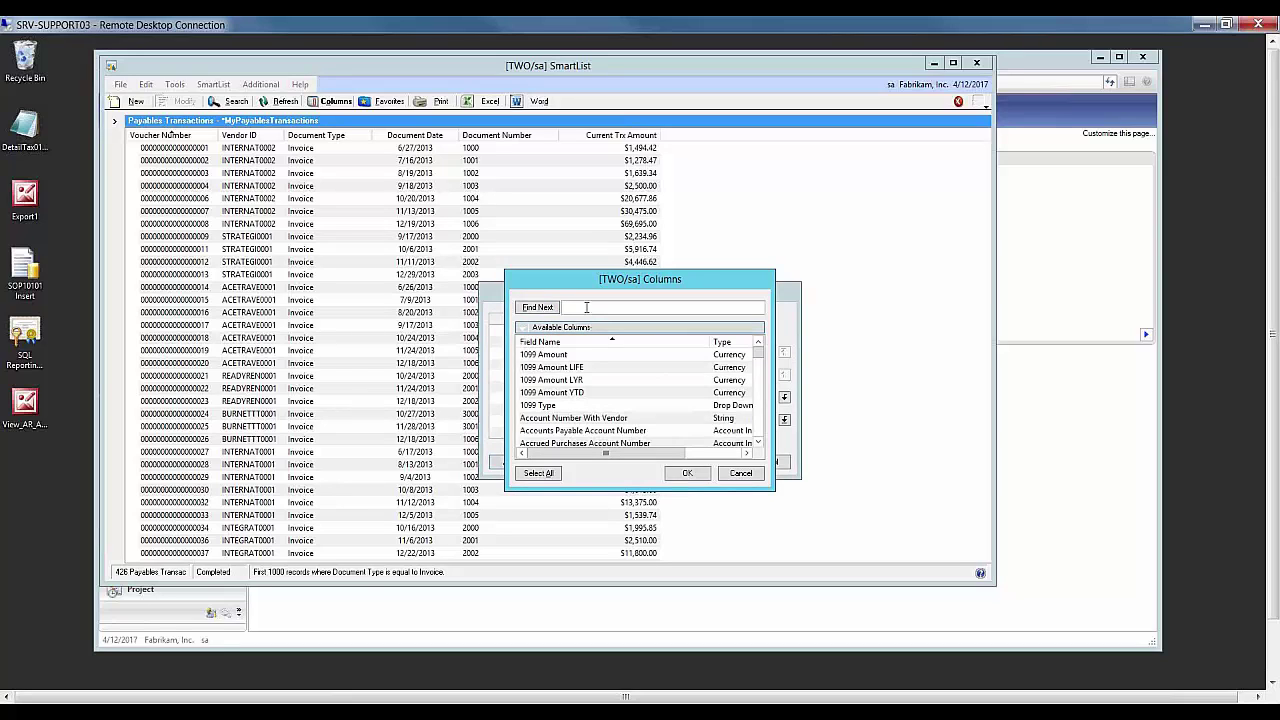
Step: Find the Due Date field among the available columns and add it to the payables transactions view
{"action": "scroll", "coordinate": [760, 428], "scroll_direction": "down", "scroll_amount": 5}
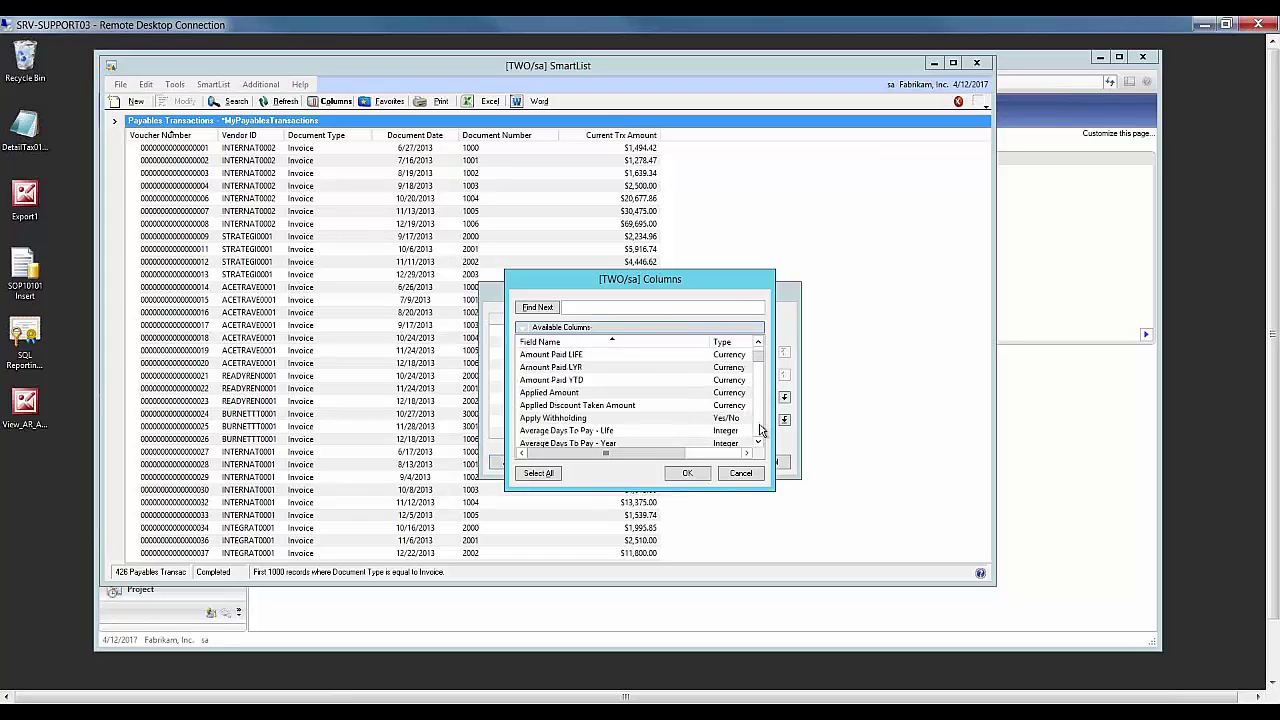
{"action": "scroll", "coordinate": [760, 428], "scroll_direction": "down", "scroll_amount": 5}
{"action": "left_click", "coordinate": [612, 308]}
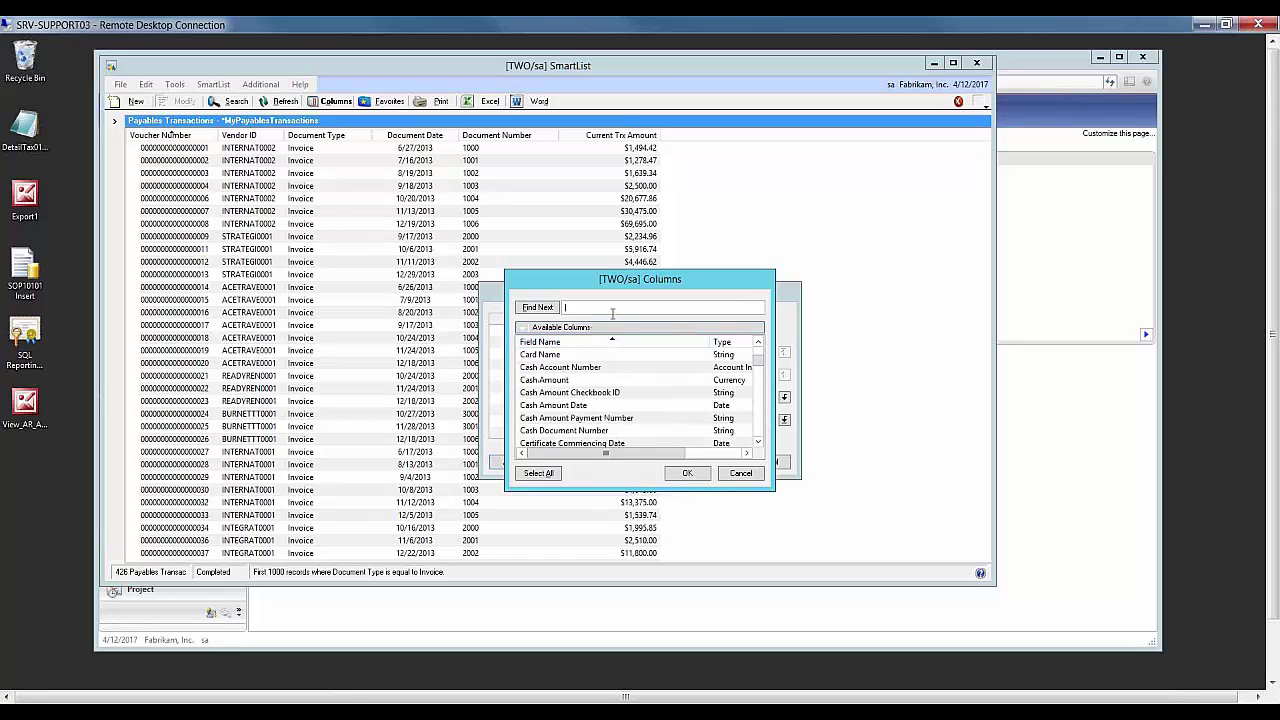
{"action": "type", "text": "due date"}
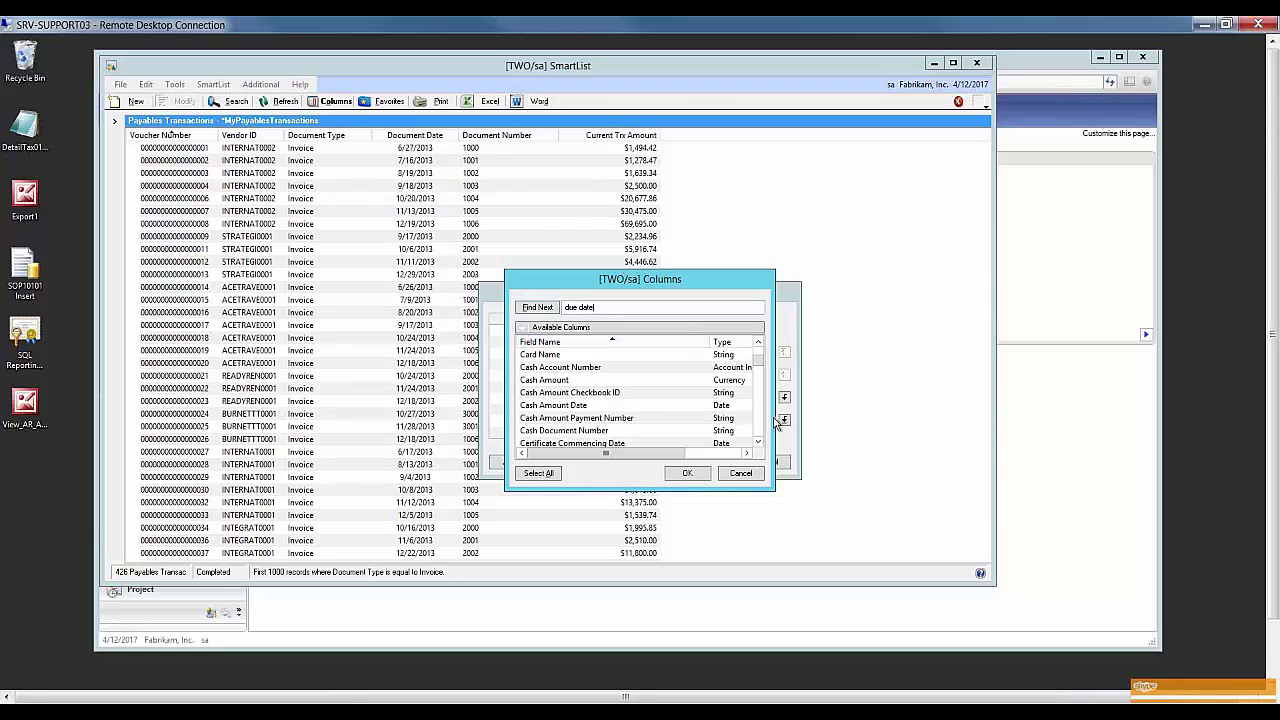
{"action": "left_click", "coordinate": [764, 442]}
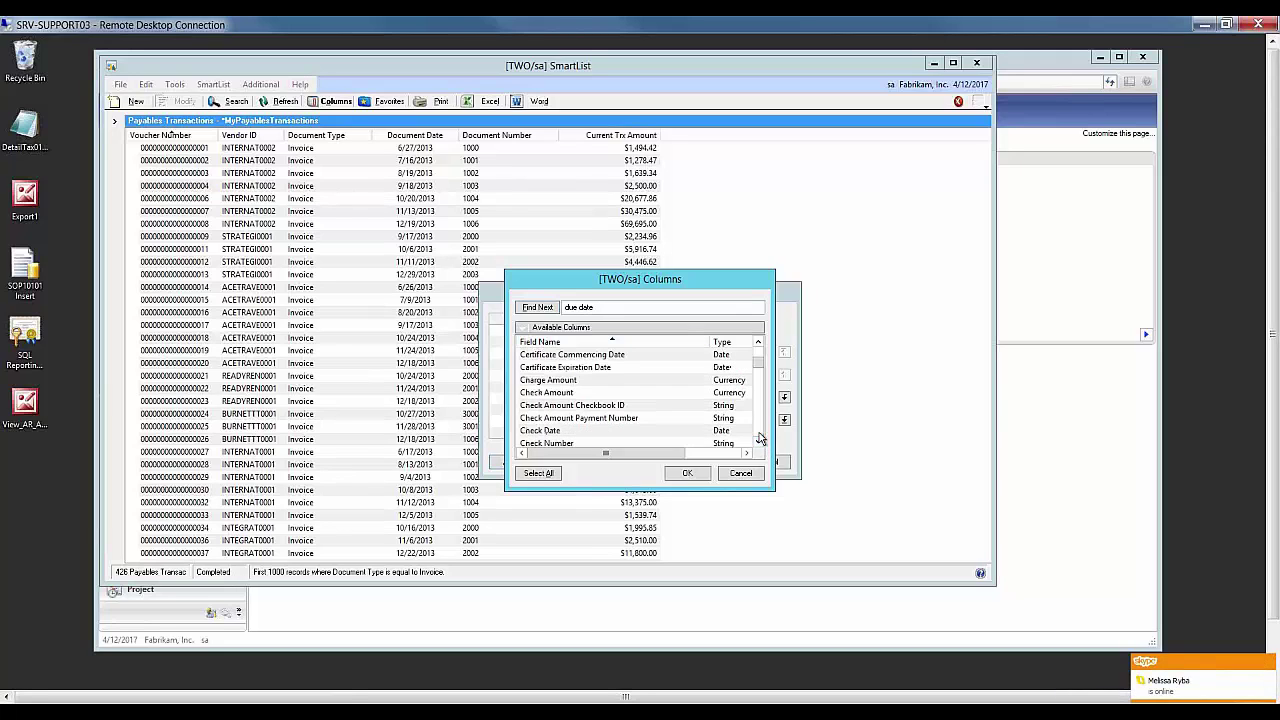
{"action": "scroll", "coordinate": [760, 438], "scroll_direction": "down", "scroll_amount": 10}
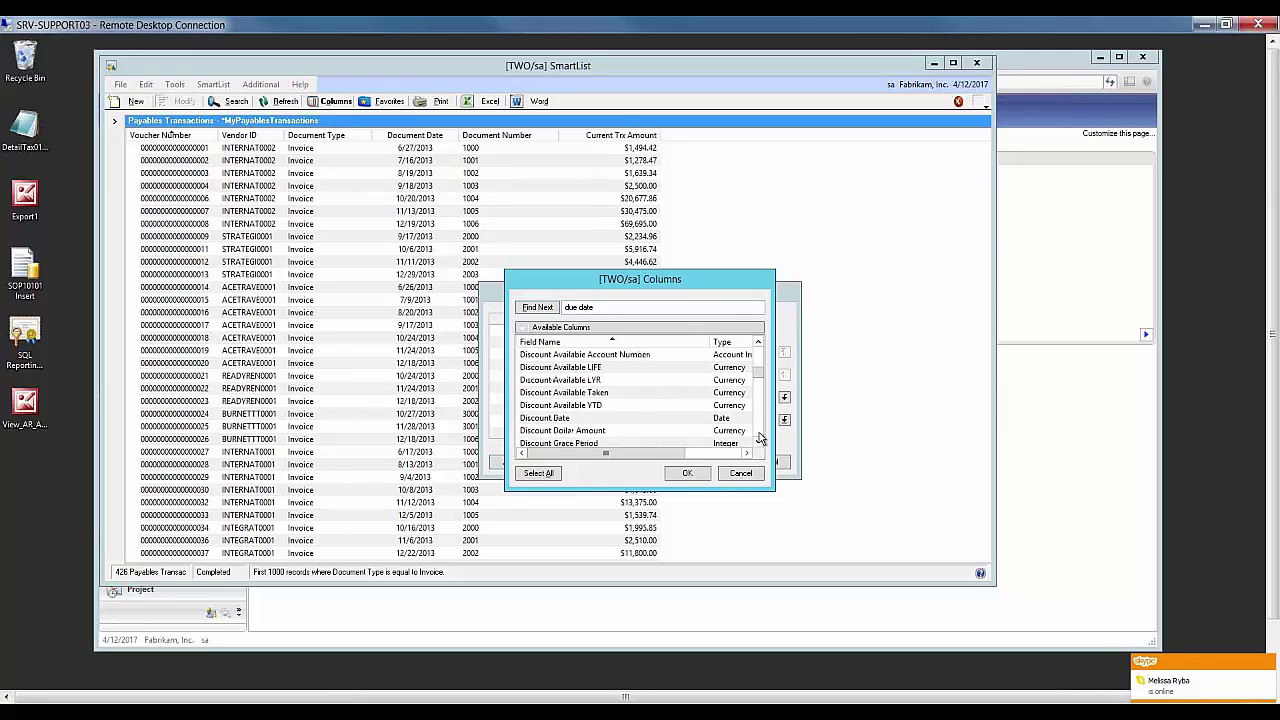
{"action": "scroll", "coordinate": [760, 438], "scroll_direction": "down", "scroll_amount": 3}
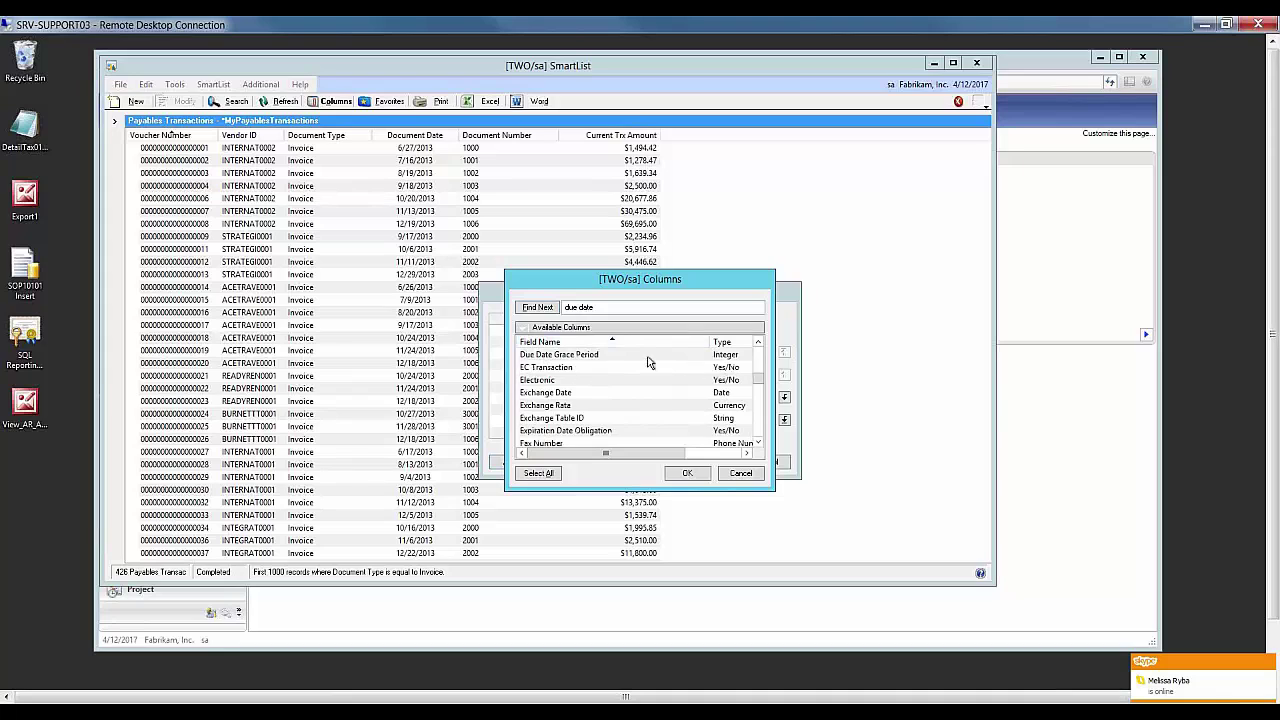
{"action": "scroll", "coordinate": [765, 370], "scroll_direction": "up", "scroll_amount": 3}
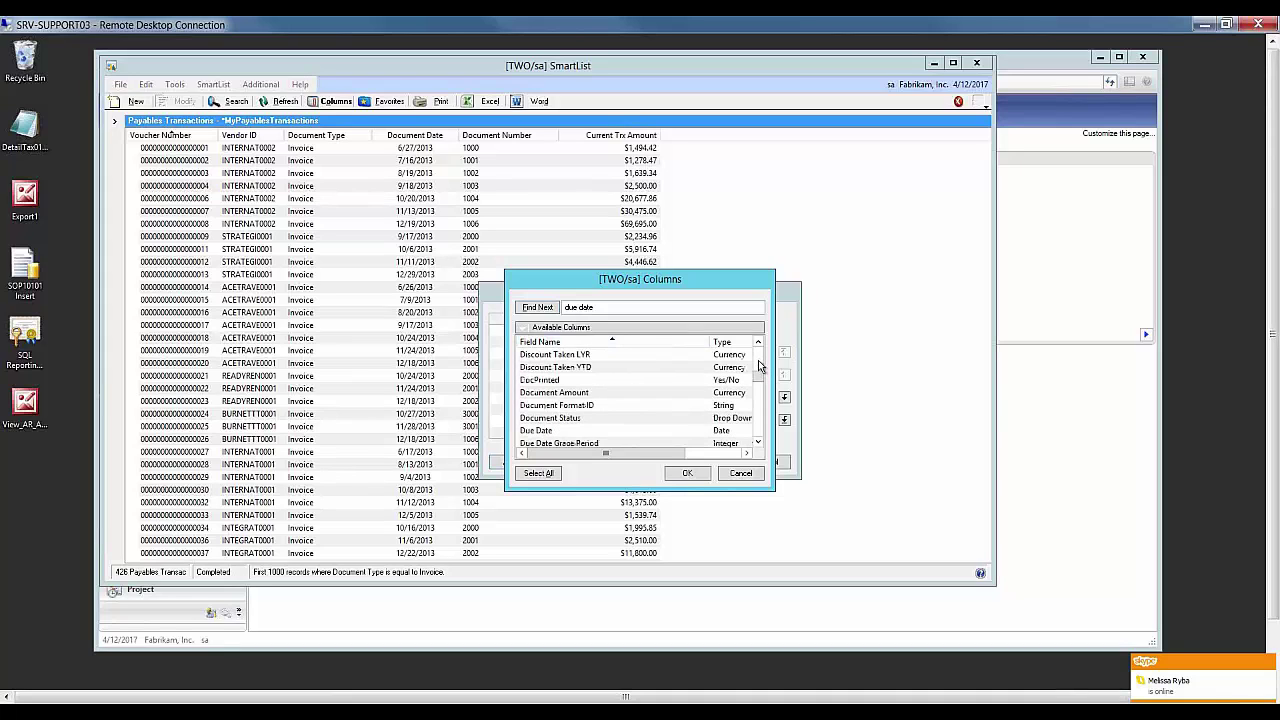
{"action": "left_click", "coordinate": [535, 430]}
{"action": "left_click", "coordinate": [688, 473]}
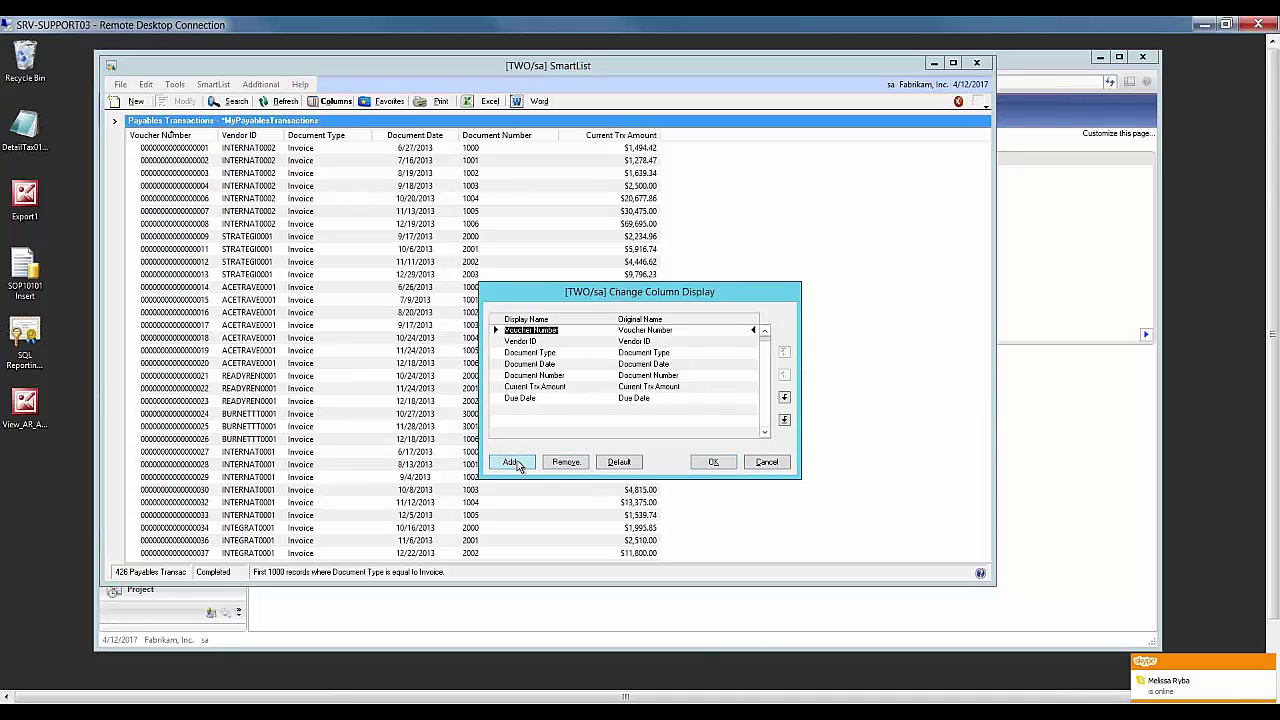
{"action": "left_click", "coordinate": [710, 463]}
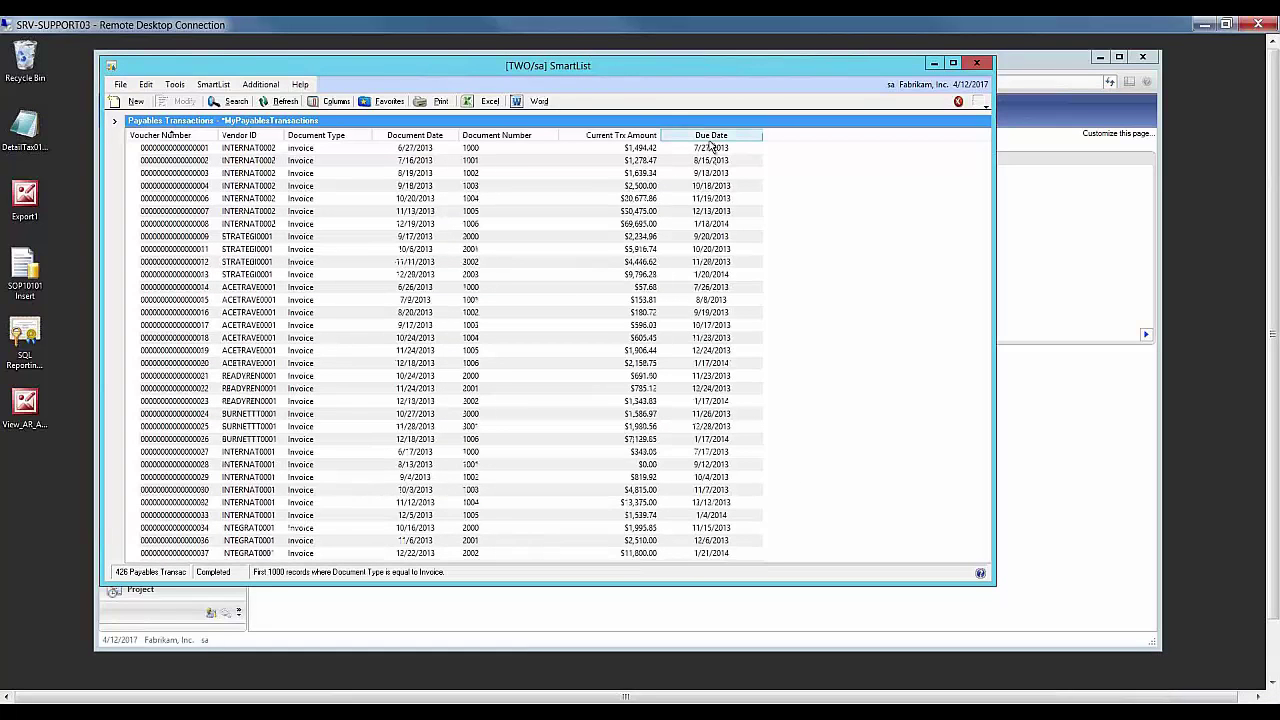
Step: Remove the Due Date column from the payables transactions view and apply the column change
{"action": "left_click", "coordinate": [331, 101]}
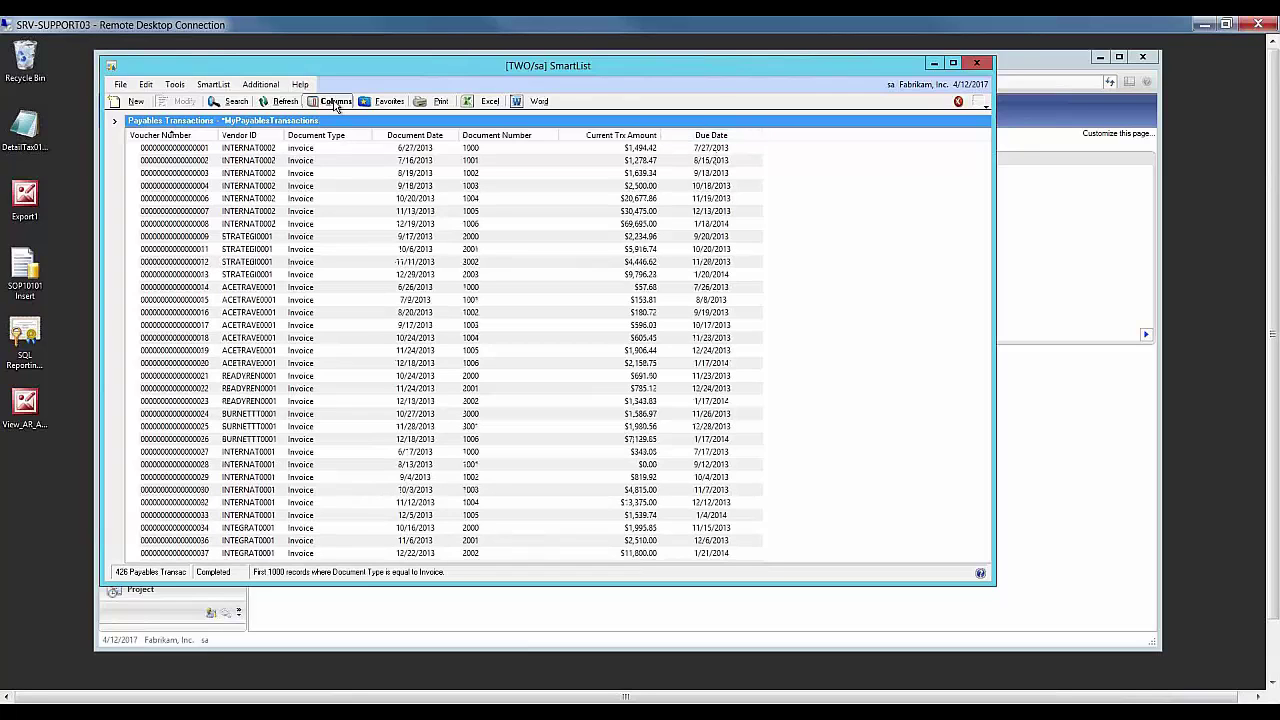
{"action": "left_click", "coordinate": [565, 462]}
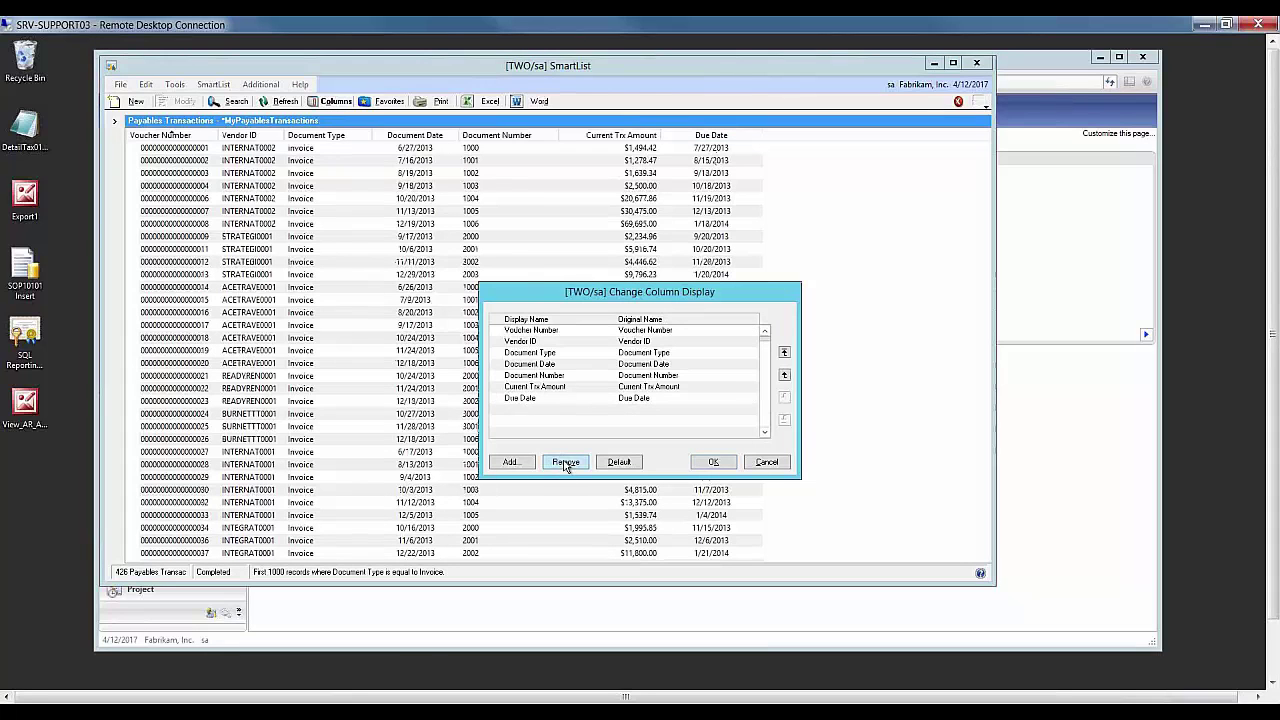
{"action": "key", "text": "Return"}
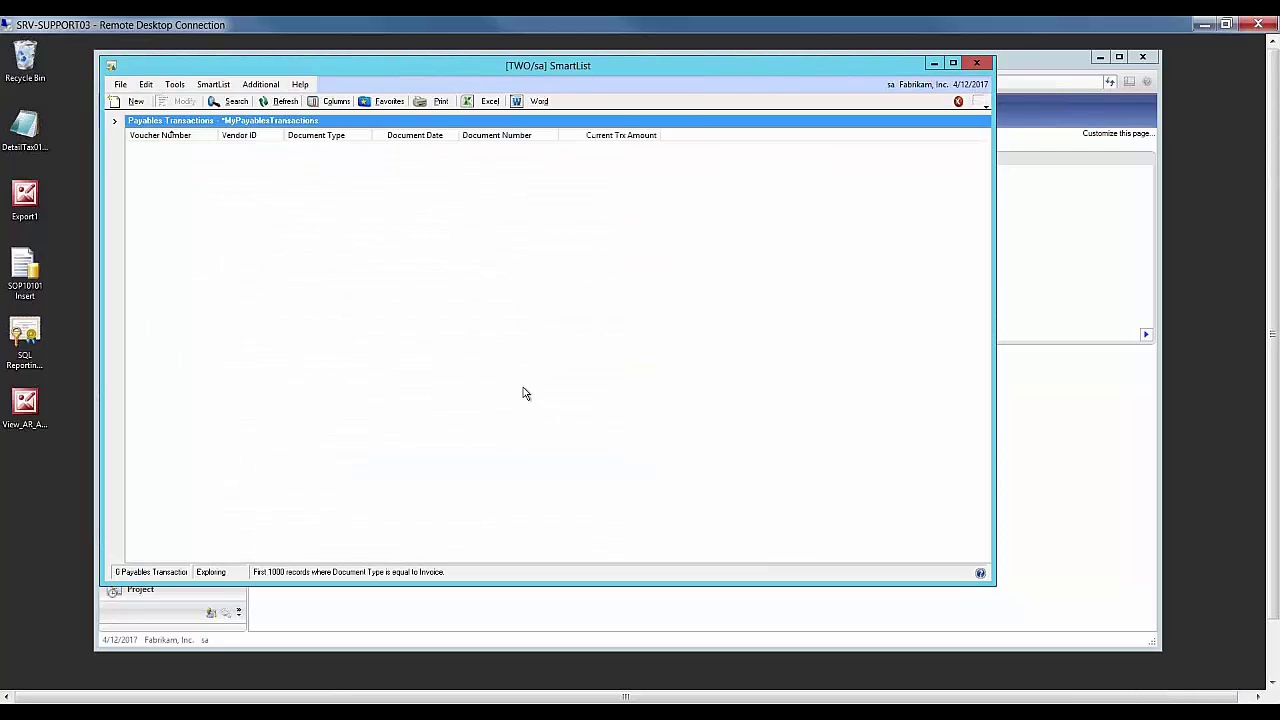